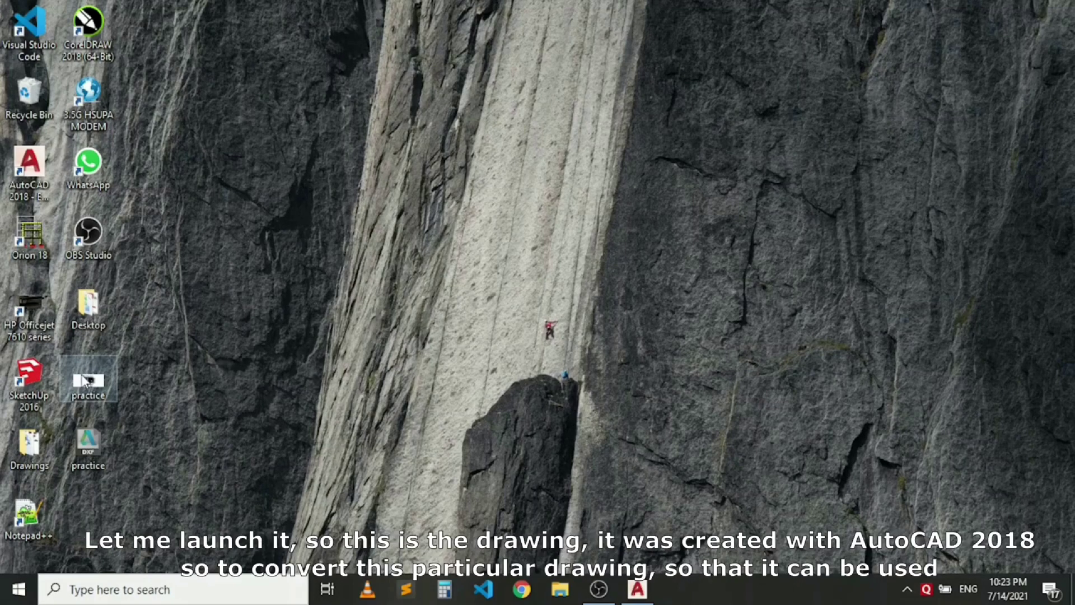
# Step: Open practice.dwg from the desktop in AutoCAD 2018
pyautogui.doubleClick(87, 379)
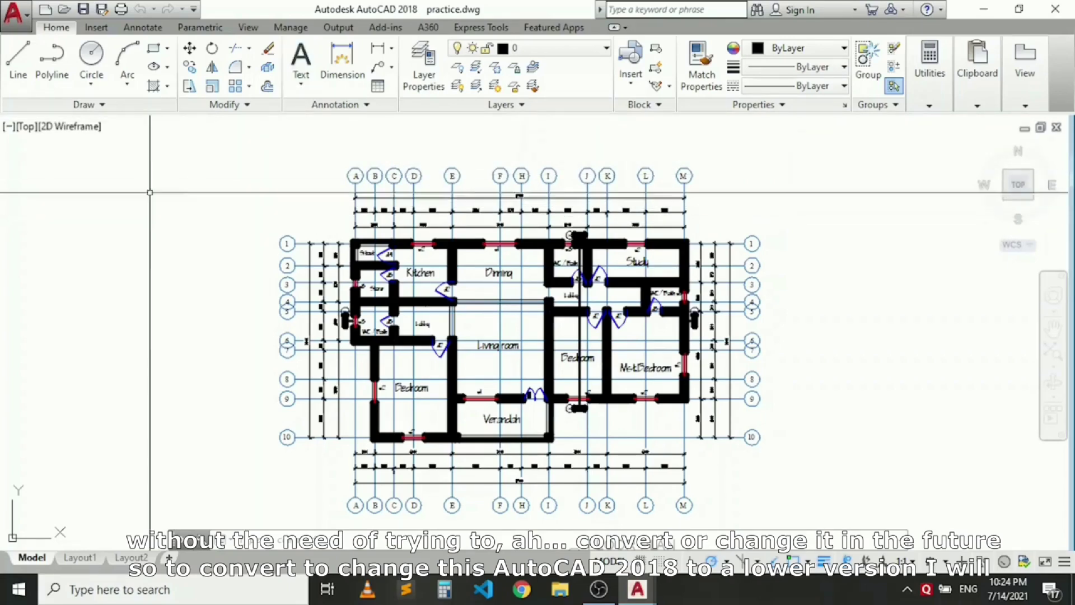
pyautogui.click(19, 14)
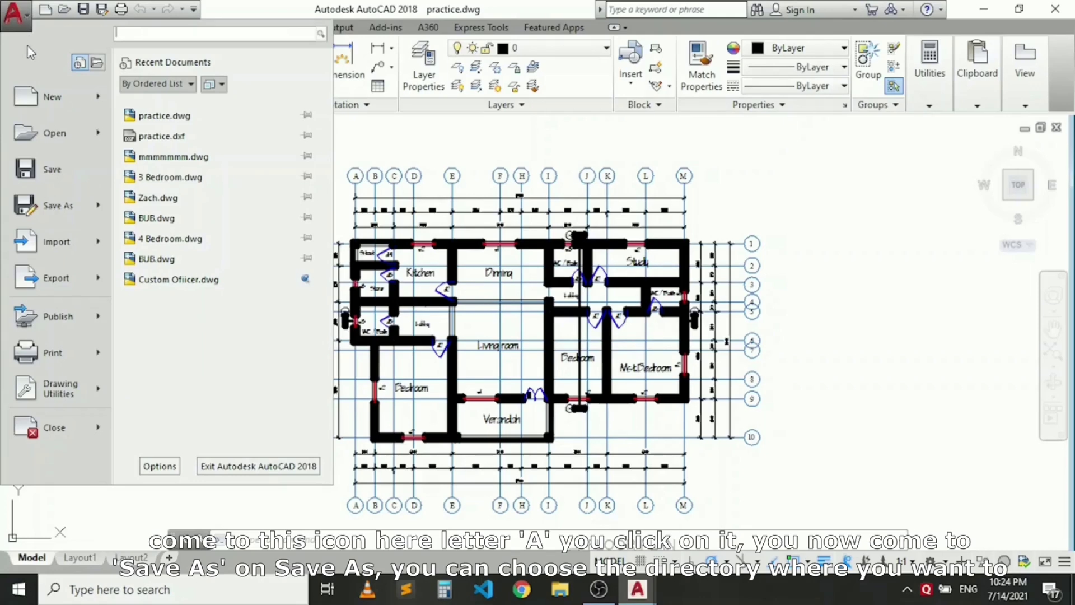
# Step: Start a Save As to the Desktop with the file name 'autocad version'
pyautogui.click(63, 208)
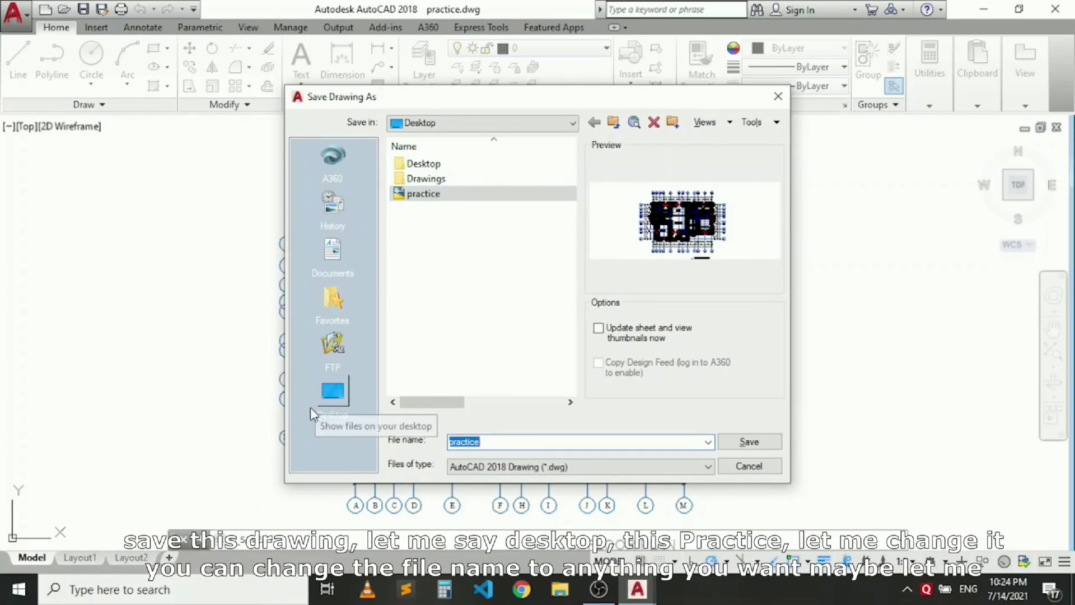
pyautogui.click(330, 400)
pyautogui.click(492, 442)
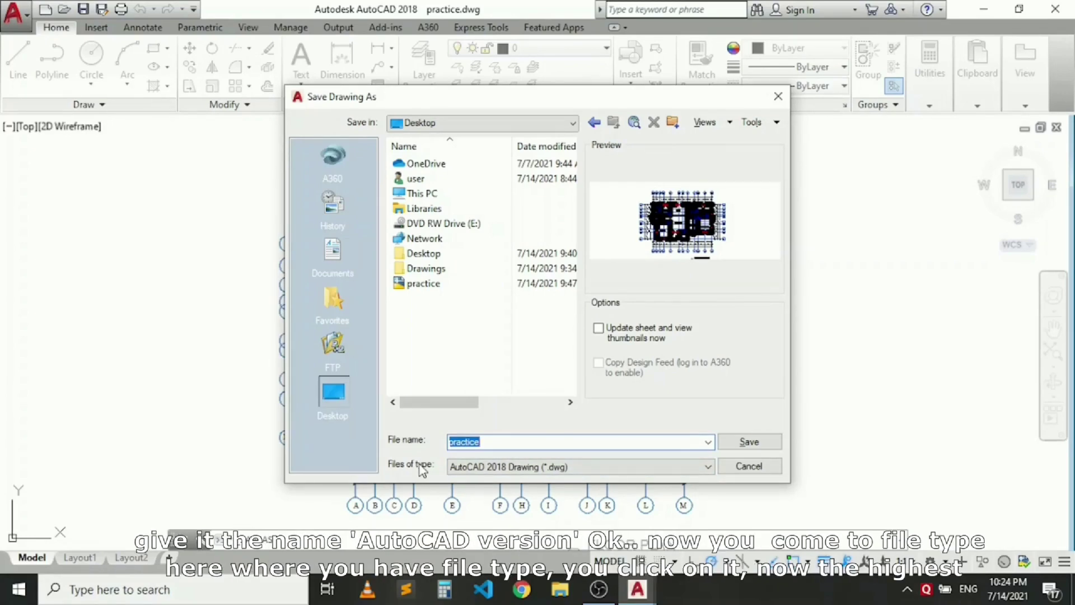
pyautogui.write('autocad version')
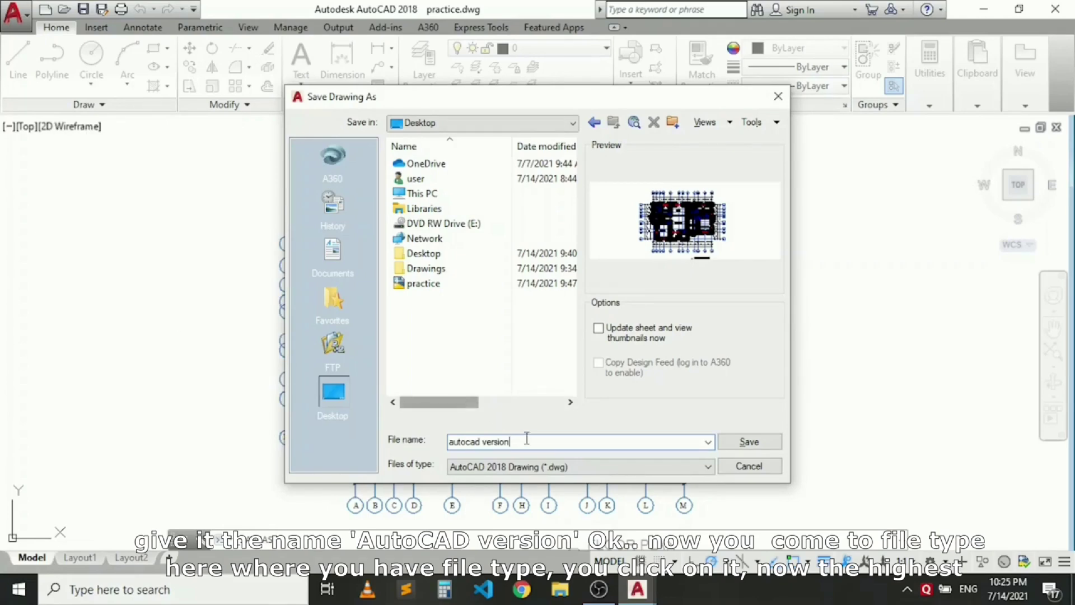
pyautogui.click(603, 465)
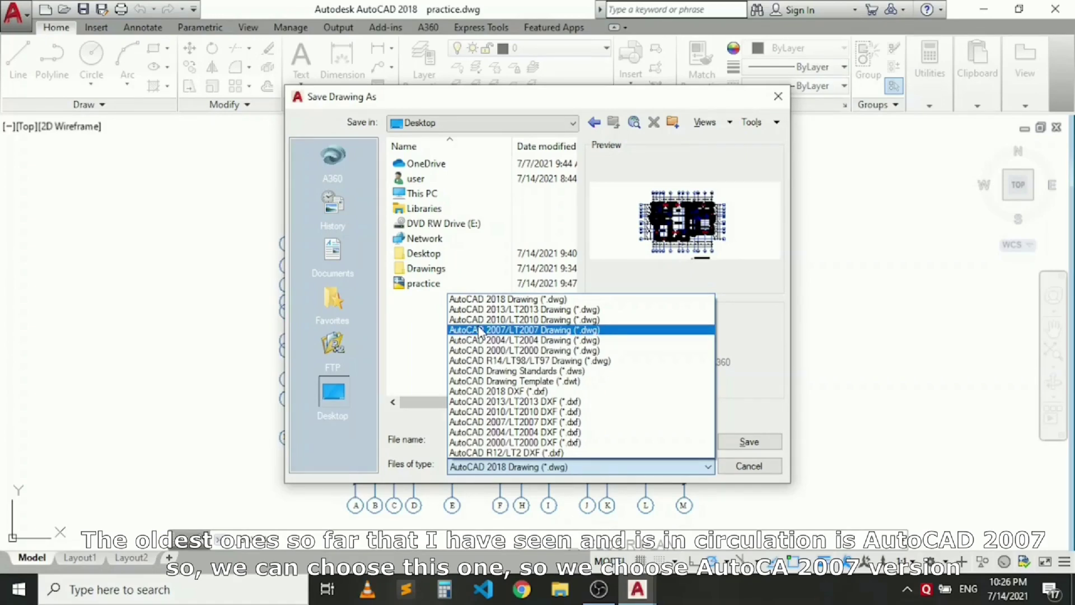
# Step: Save the file as an AutoCAD 2007/LT2007 Drawing (*.dwg)
pyautogui.click(547, 331)
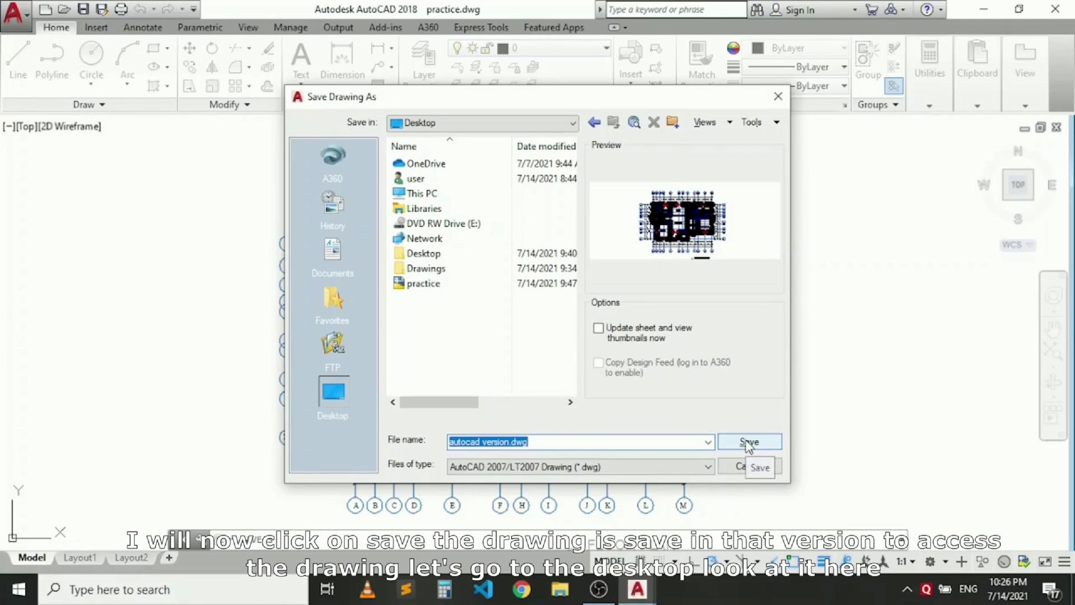
pyautogui.click(749, 442)
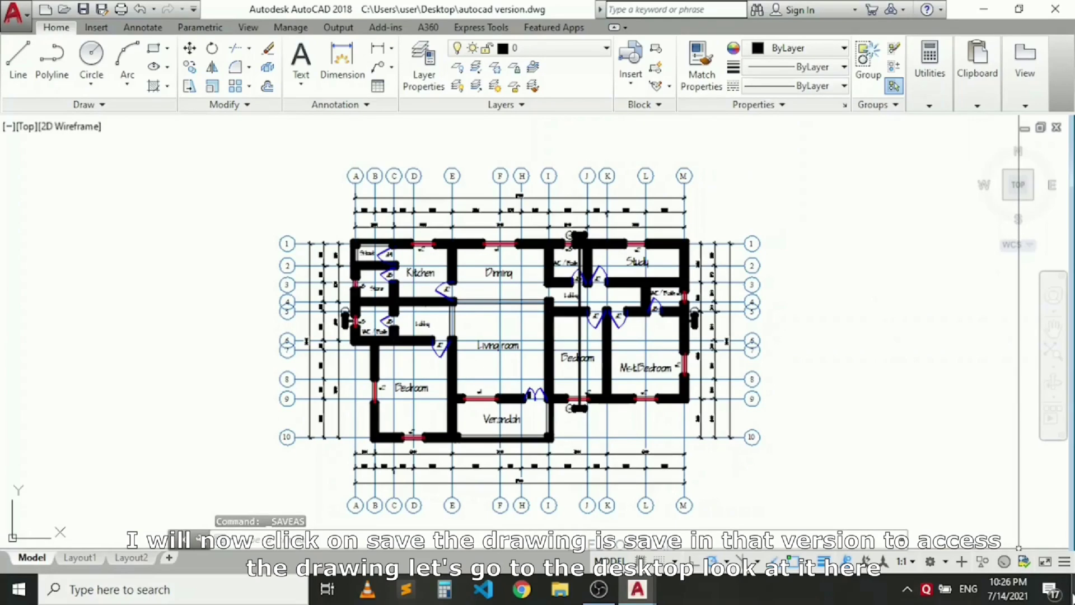
# Step: Minimise AutoCAD to check the saved file on the desktop, then return to the drawing
pyautogui.click(1072, 589)
pyautogui.moveTo(97, 522)
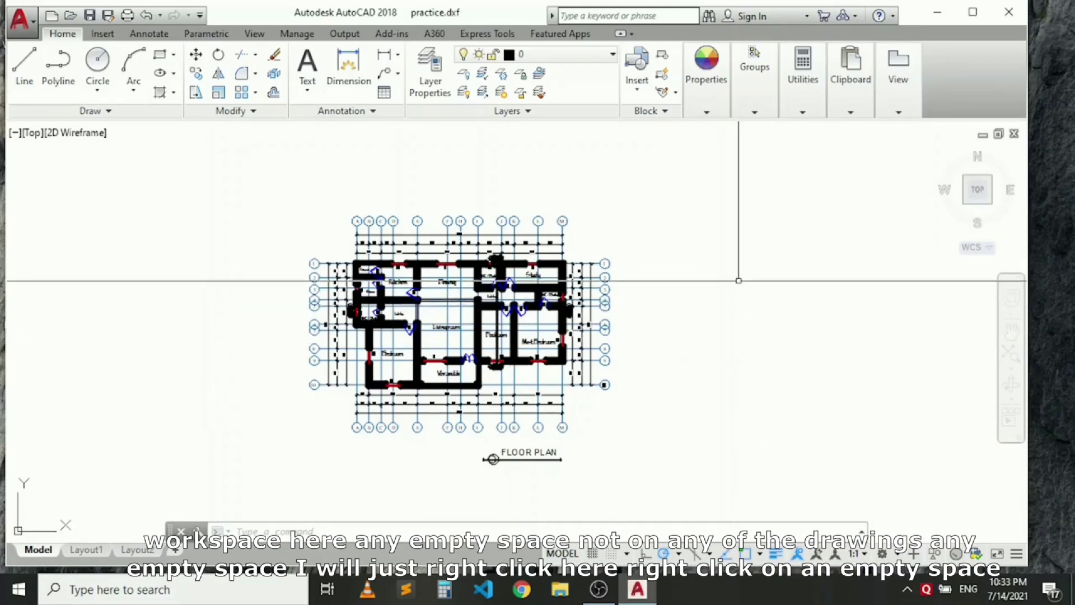
pyautogui.rightClick(753, 311)
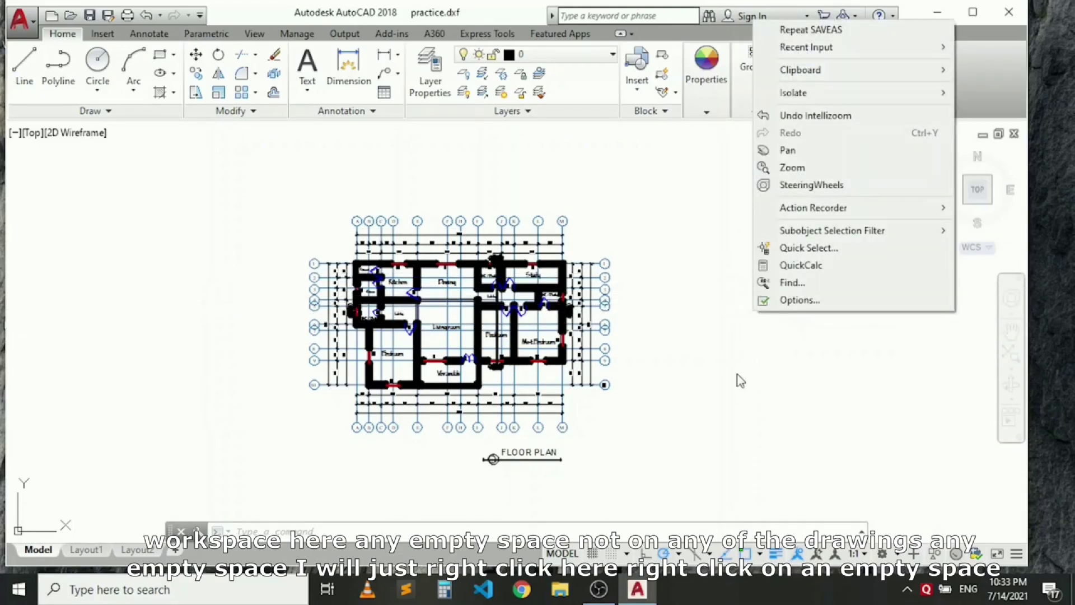
# Step: Open Options and look through every tab from Files to Profiles, ending on Open and Save
pyautogui.click(811, 301)
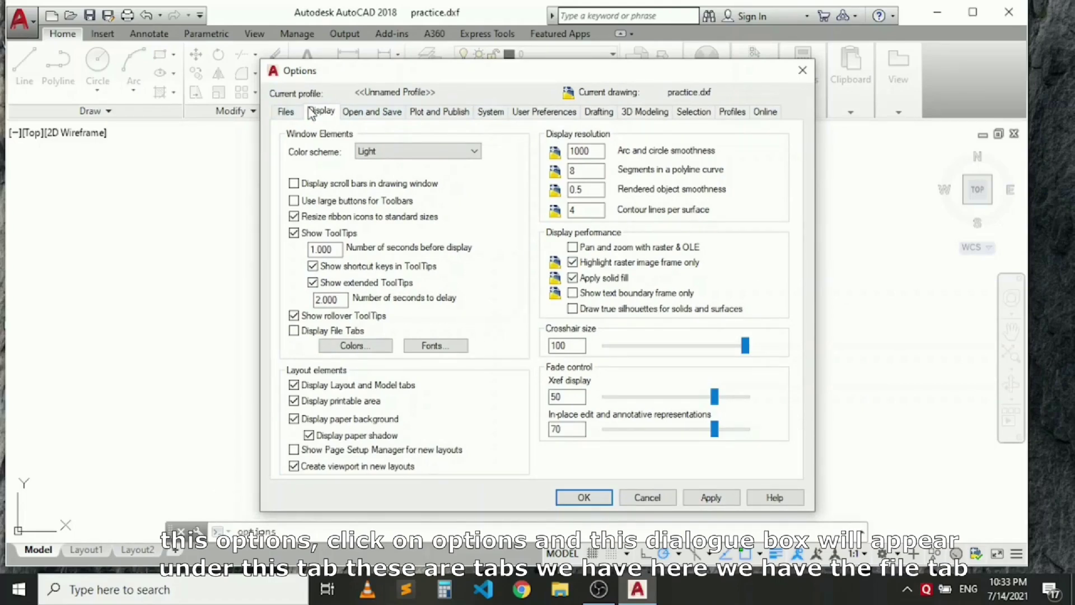
pyautogui.click(287, 111)
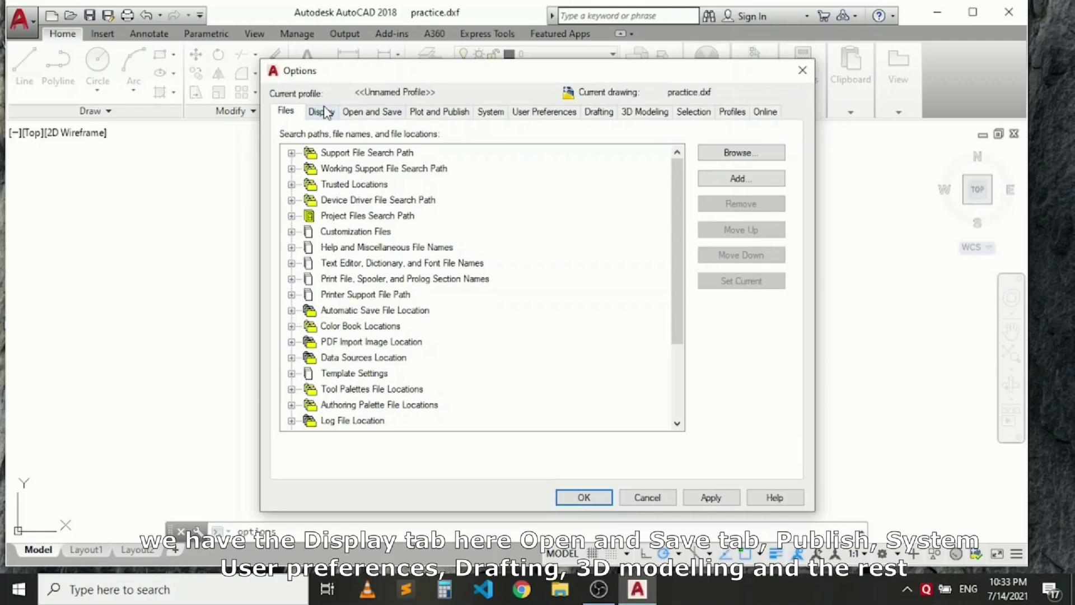
pyautogui.click(324, 112)
pyautogui.click(360, 114)
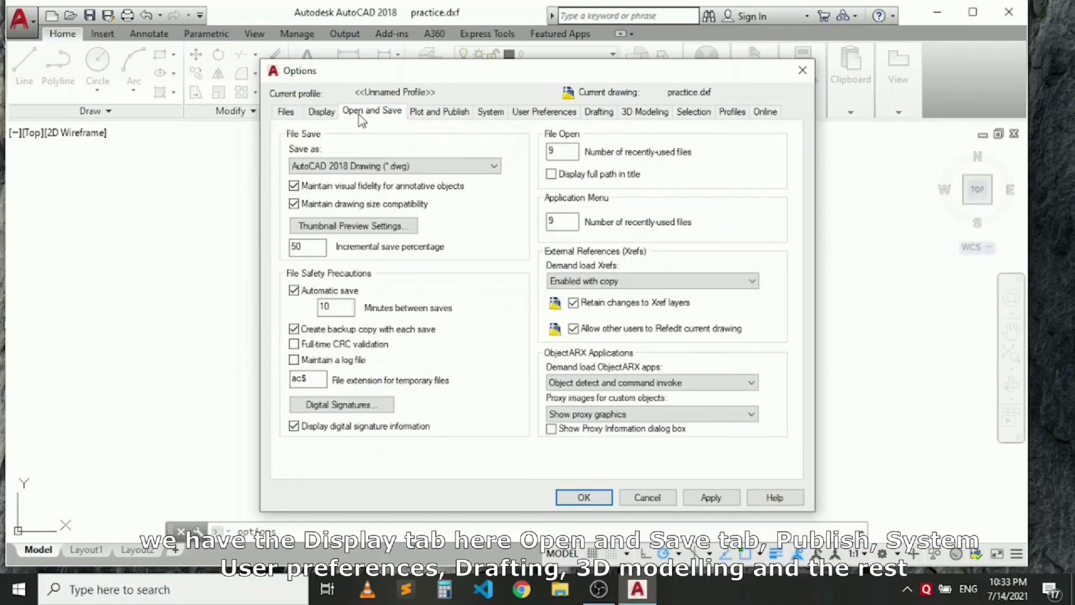
pyautogui.click(448, 113)
pyautogui.click(501, 114)
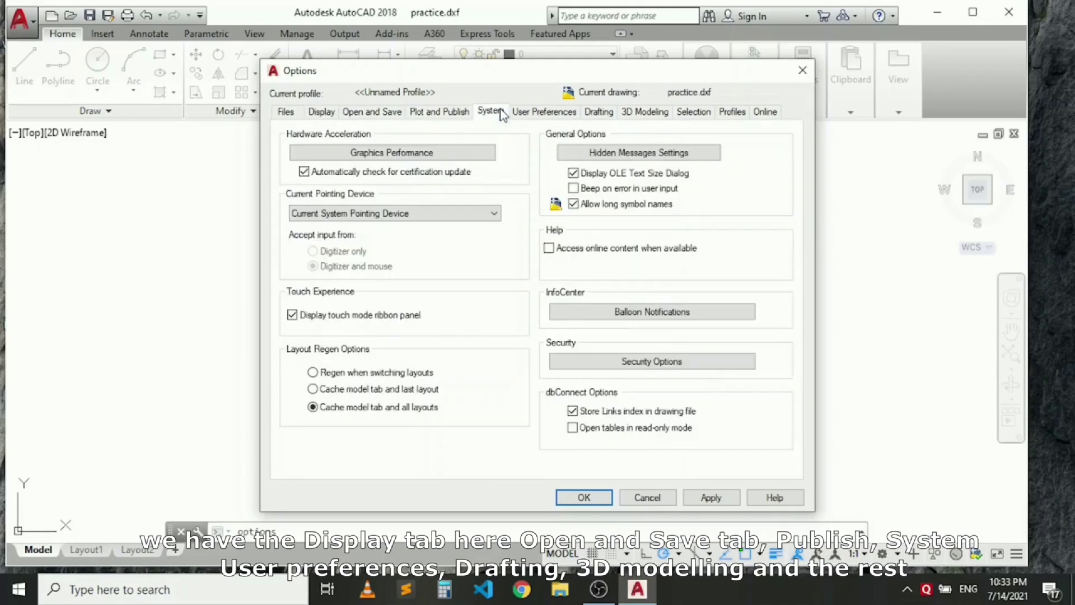
pyautogui.click(532, 114)
pyautogui.click(601, 115)
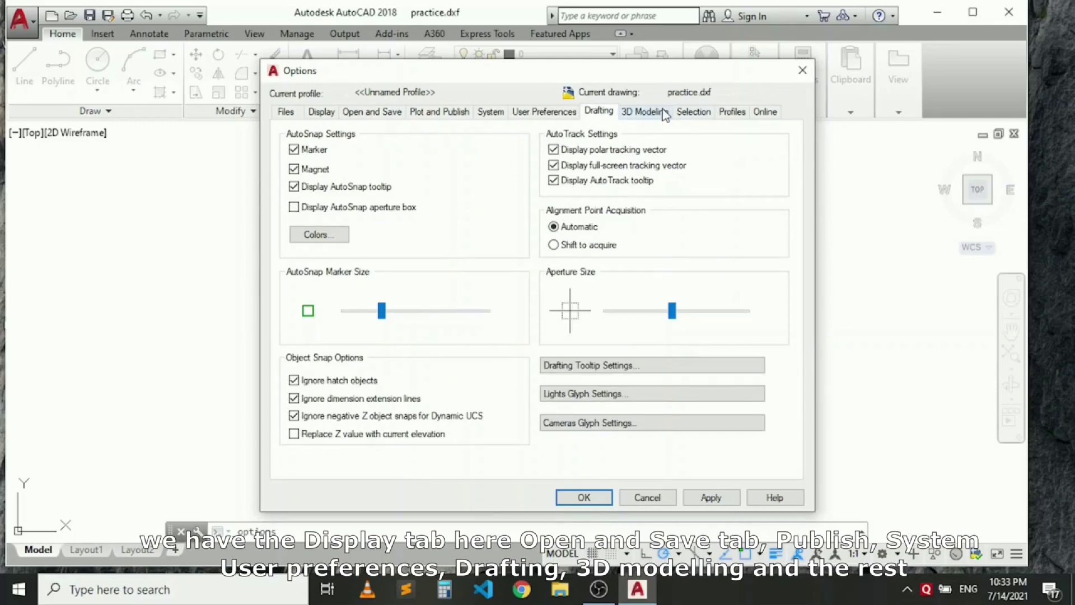
pyautogui.click(645, 113)
pyautogui.click(688, 115)
pyautogui.click(735, 113)
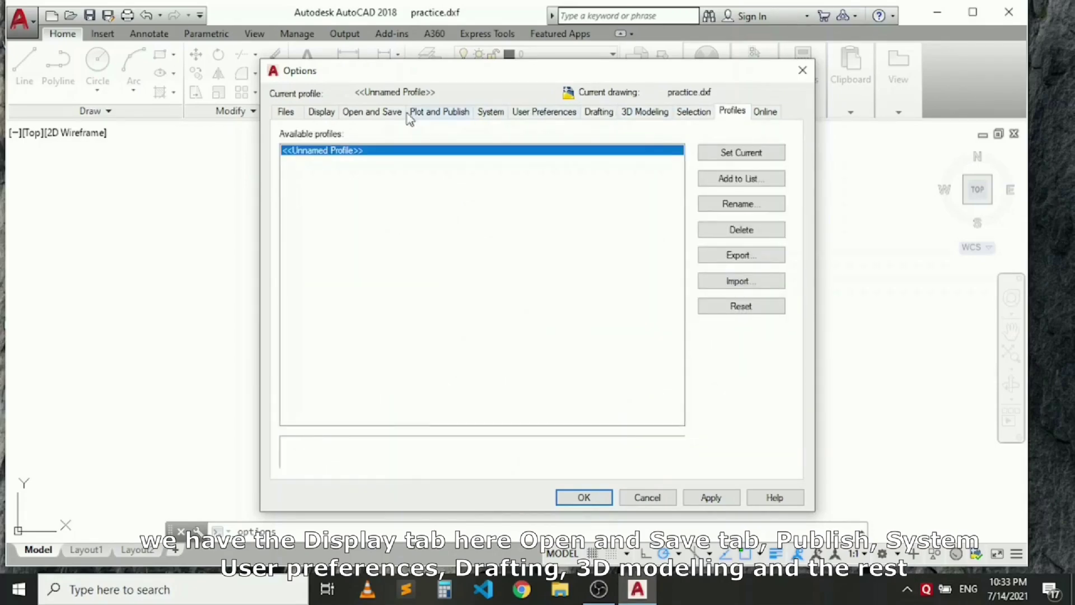
pyautogui.click(391, 113)
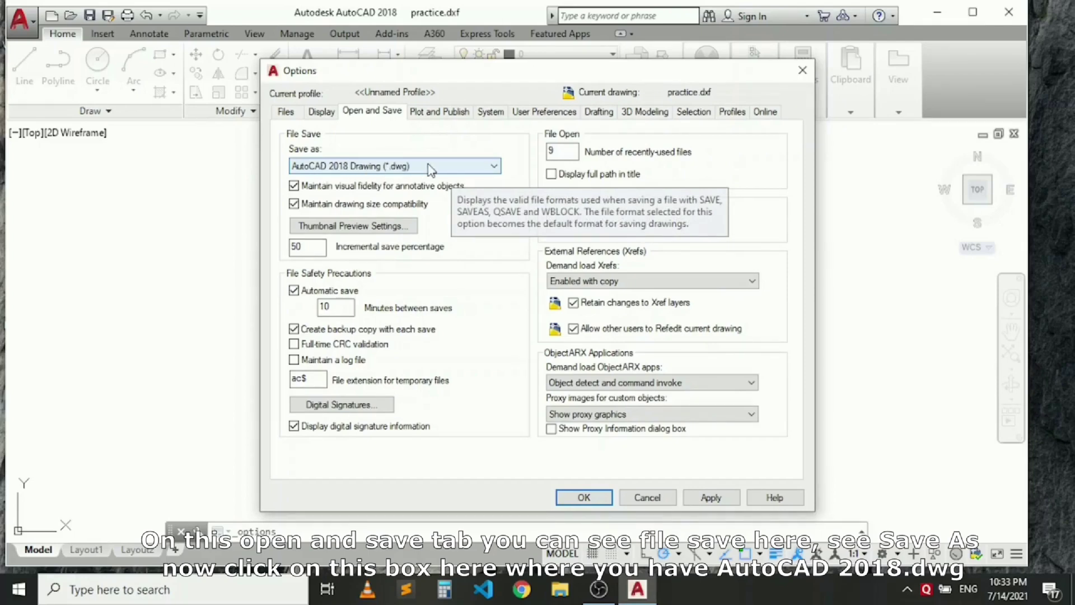
# Step: On Open and Save, set Save as to AutoCAD 2007/LT2007 Drawing (*.dwg) and apply
pyautogui.click(457, 168)
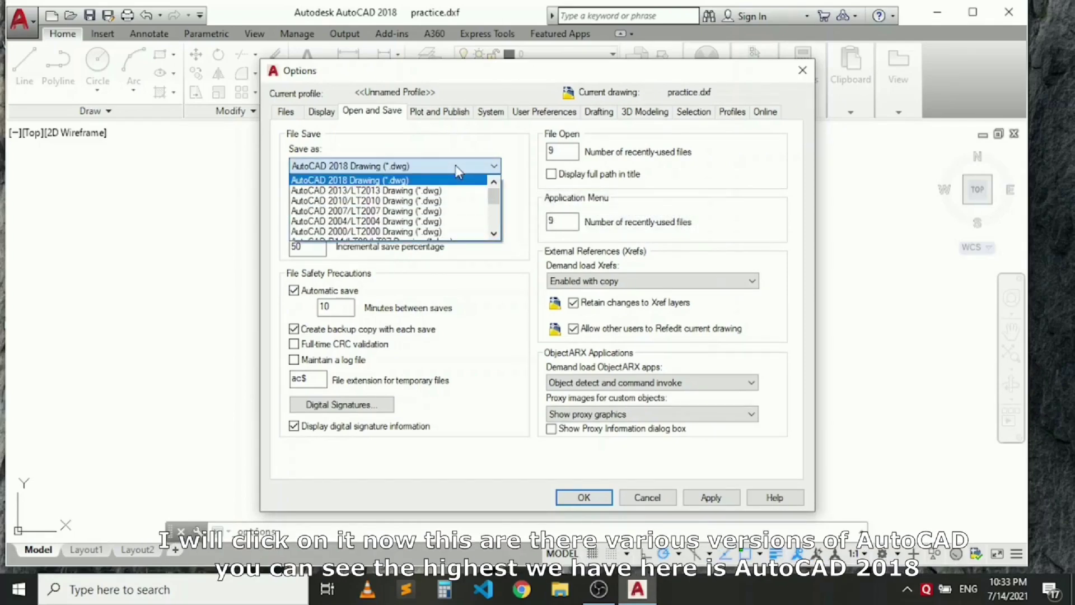
pyautogui.scroll(-1, 414, 210)
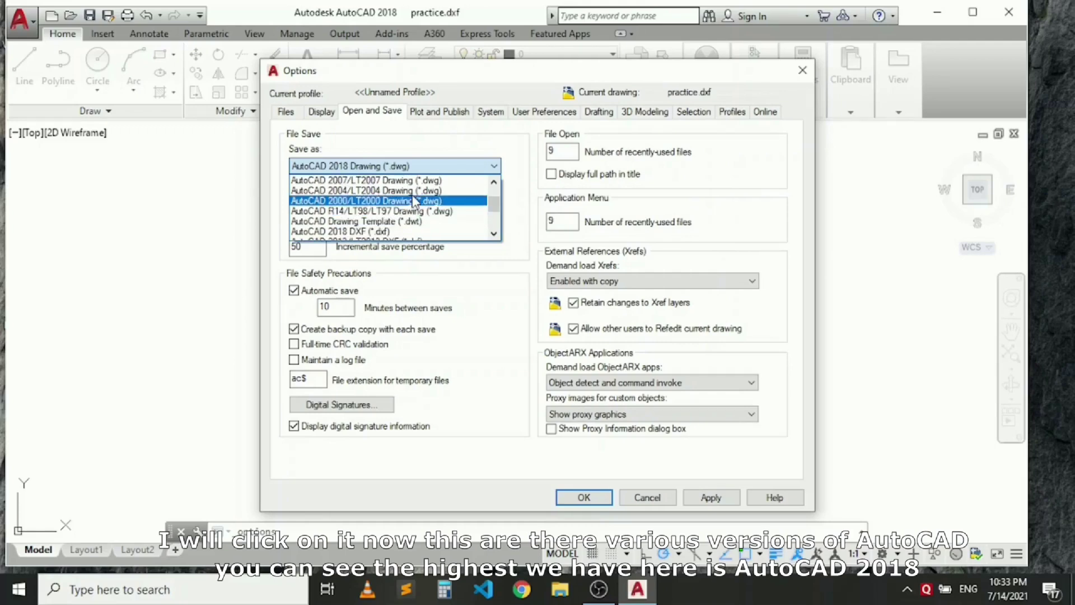
pyautogui.scroll(1, 409, 209)
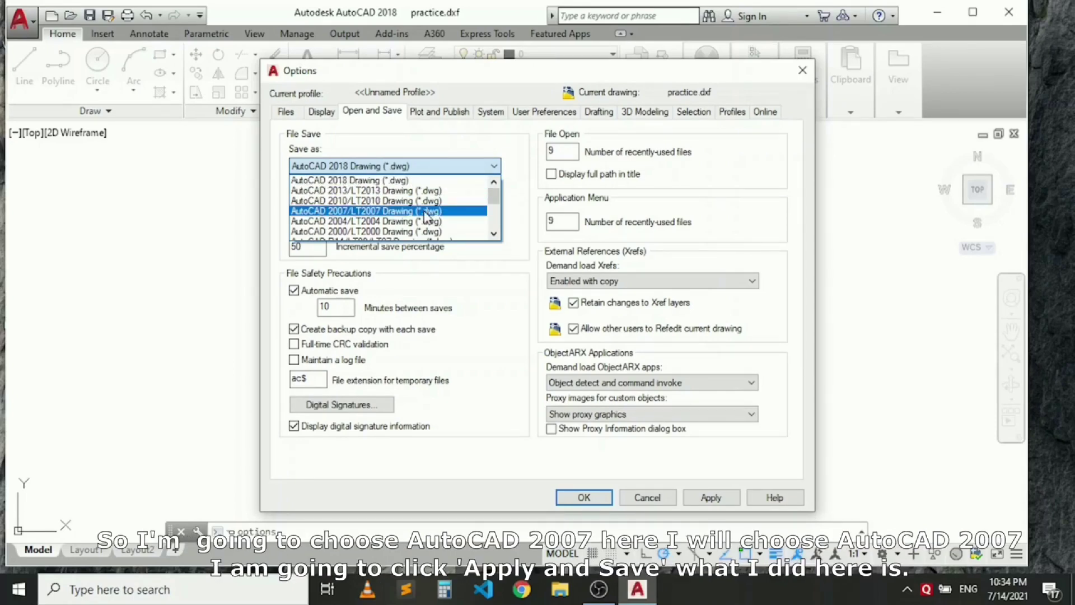
pyautogui.click(427, 217)
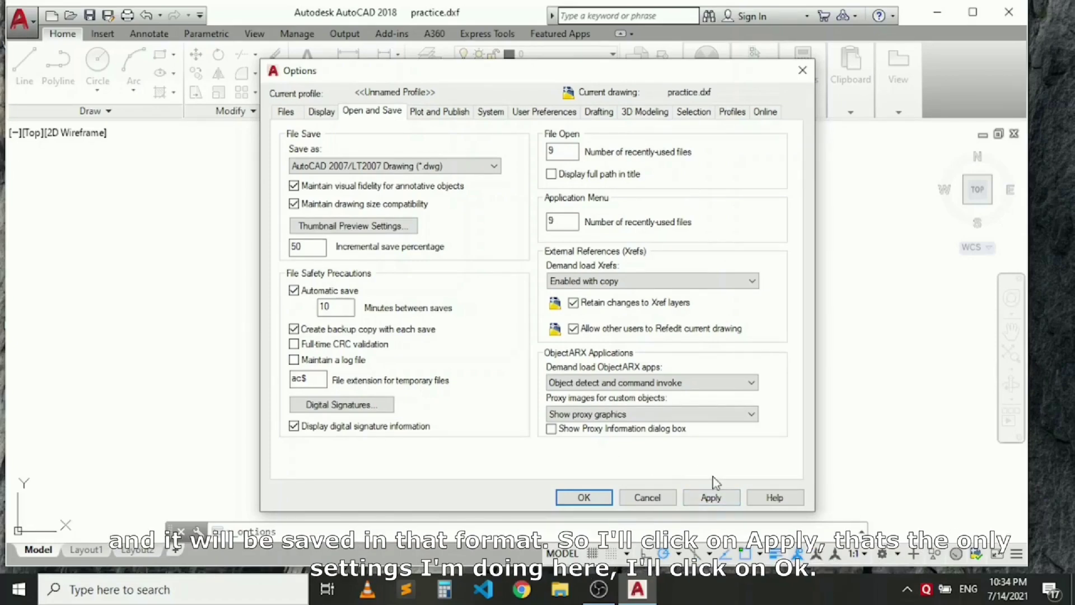
pyautogui.click(709, 500)
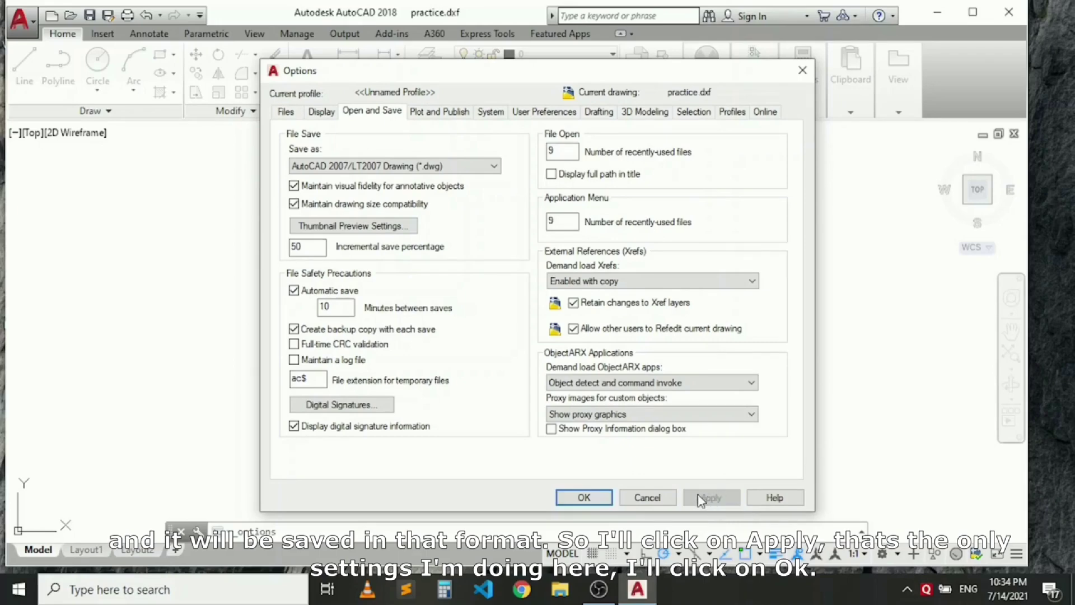
# Step: Close Options with OK and zoom back in on the practice.dxf floor plan
pyautogui.click(585, 497)
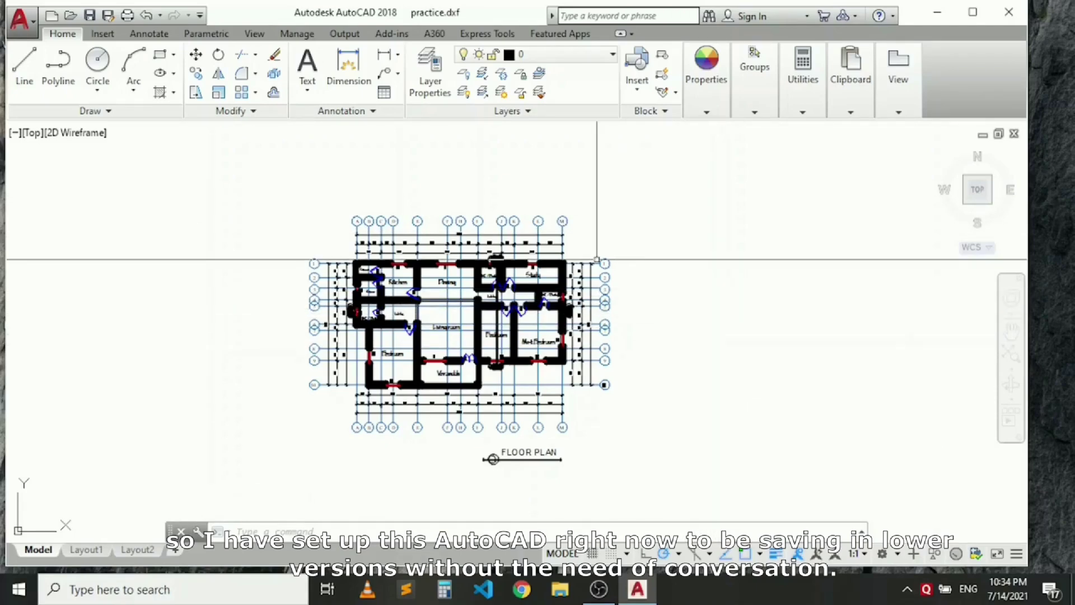
pyautogui.scroll(-2, 465, 253)
pyautogui.scroll(8, 465, 418)
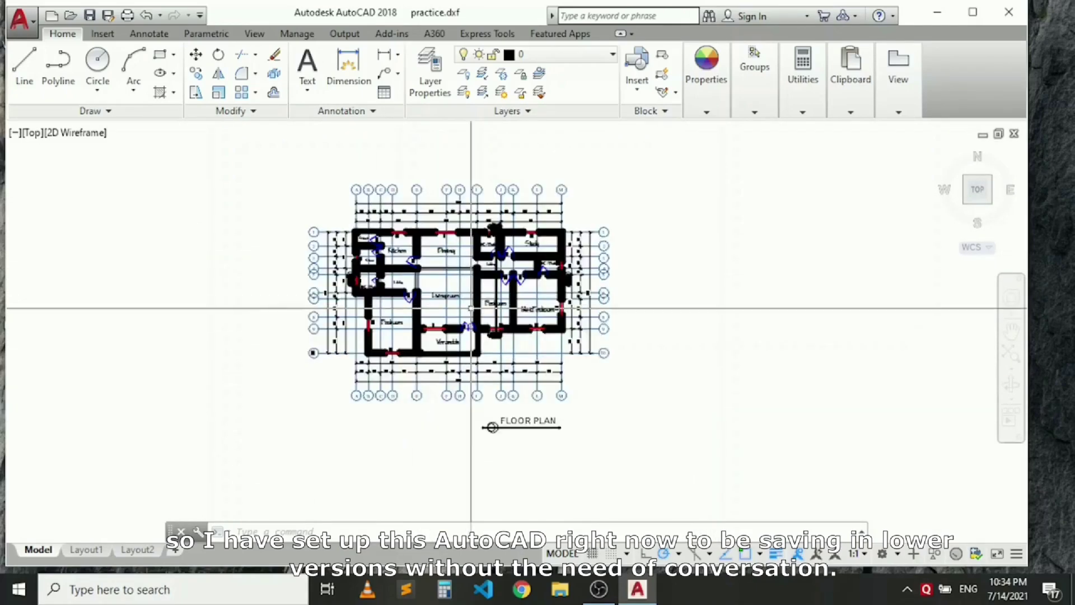